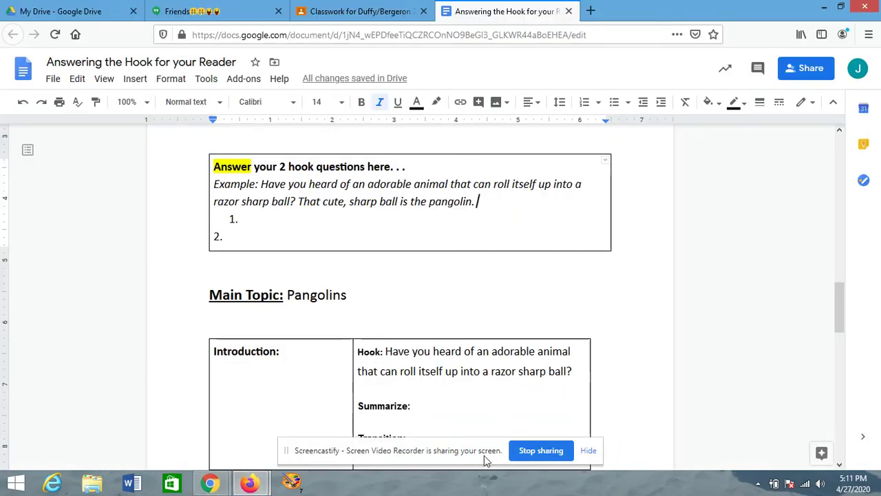
# Scroll to the top of the worksheet, showing the Name heading, title and pangolin photo.
pyautogui.scroll(5, 454, 269)
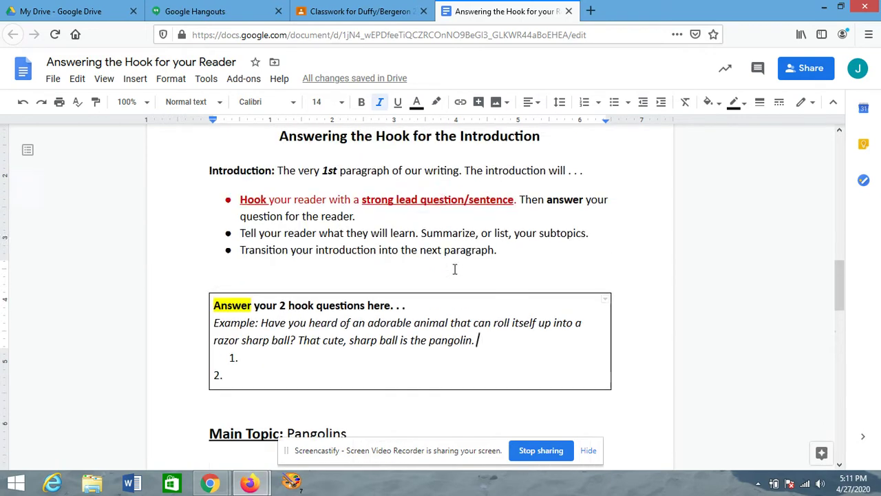
pyautogui.scroll(10, 442, 298)
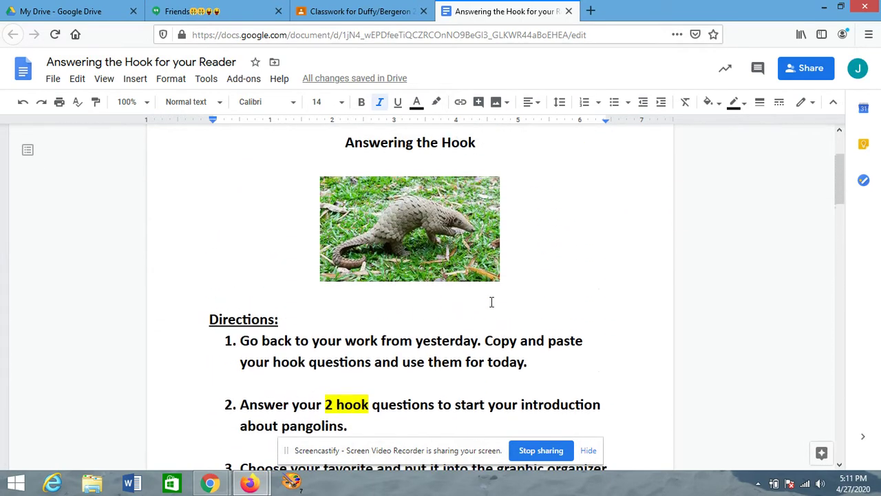
pyautogui.scroll(-2, 465, 234)
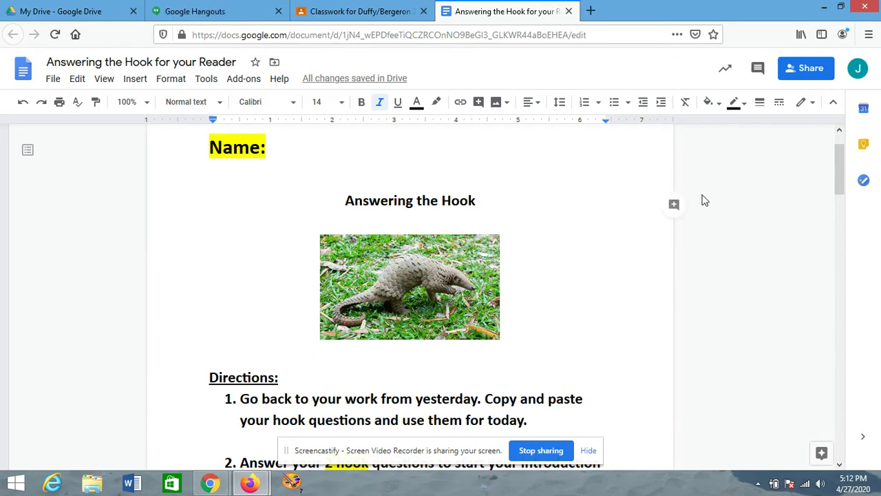
# Scroll down to the Informational Writing section and place the cursor before 'Then' in the Hook bullet.
pyautogui.scroll(-10, 558, 186)
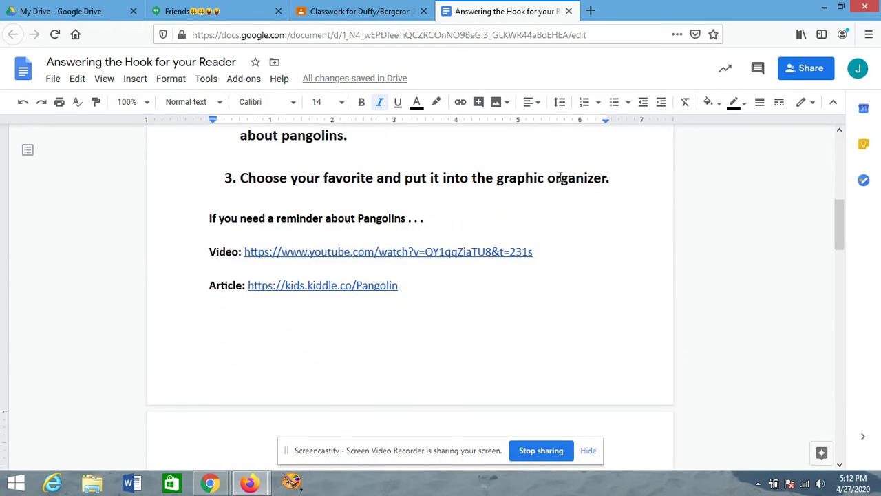
pyautogui.scroll(-3, 560, 175)
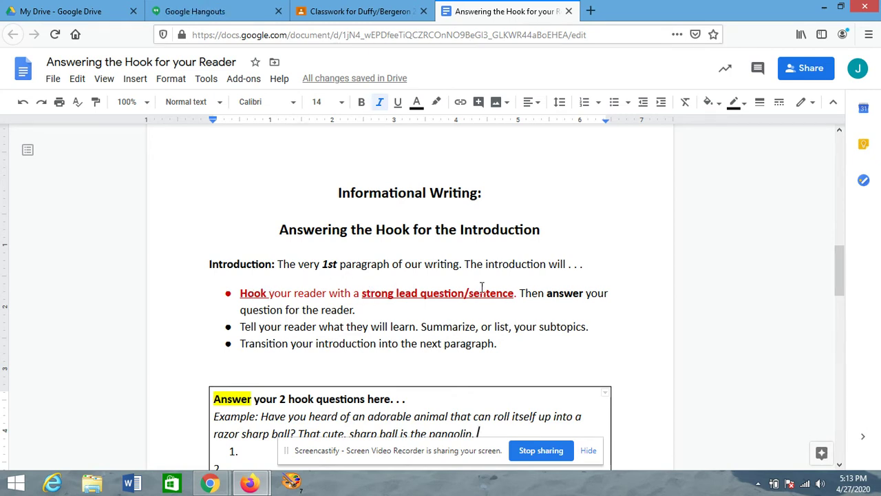
pyautogui.click(520, 294)
# Give the sentence 'Then answer your question for the reader.' a red highlight.
pyautogui.moveTo(535, 294); pyautogui.dragTo(374, 312)
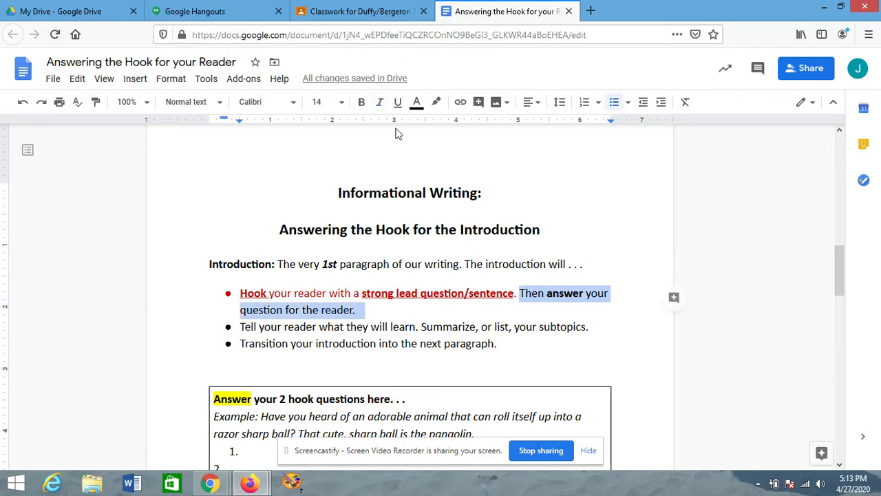
pyautogui.click(436, 103)
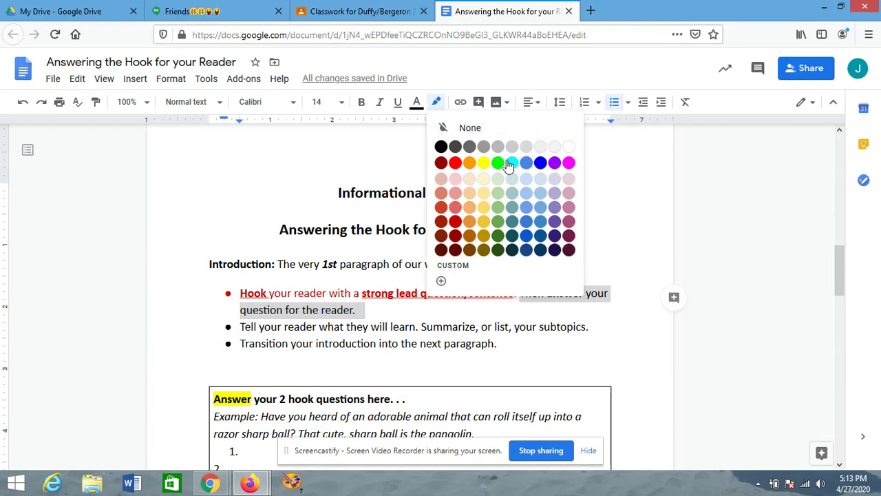
pyautogui.click(454, 163)
pyautogui.click(402, 310)
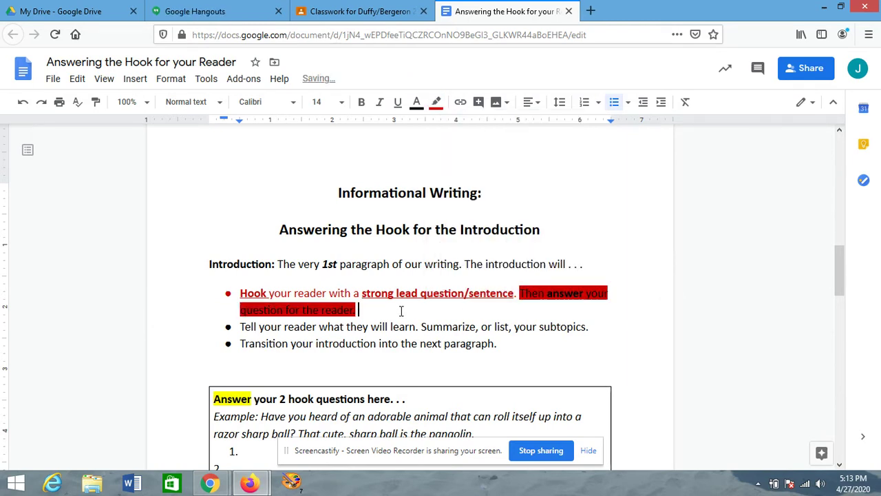
# Change the sentence's highlight to None and make its text red instead.
pyautogui.moveTo(358, 310); pyautogui.dragTo(518, 293)
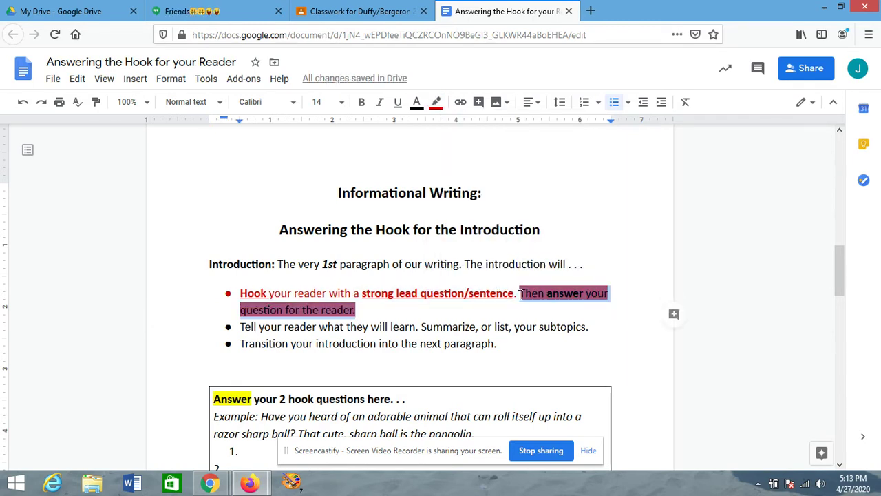
pyautogui.click(440, 106)
pyautogui.click(474, 127)
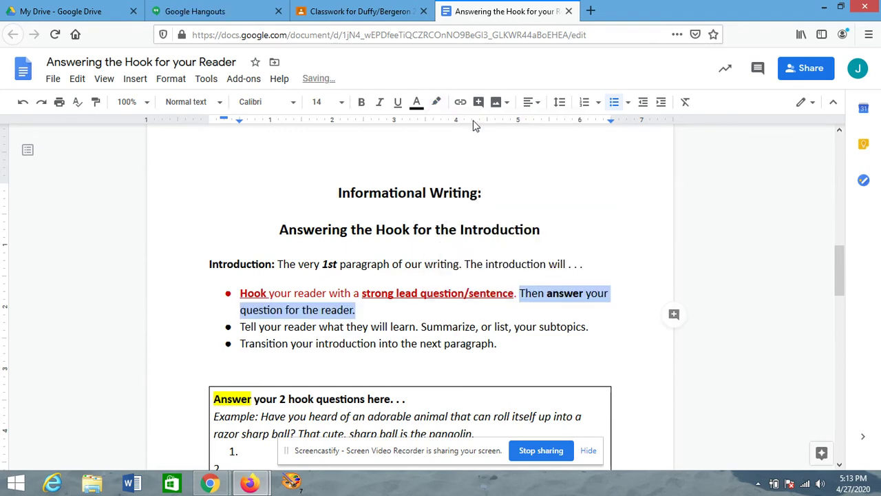
pyautogui.click(417, 102)
pyautogui.click(436, 200)
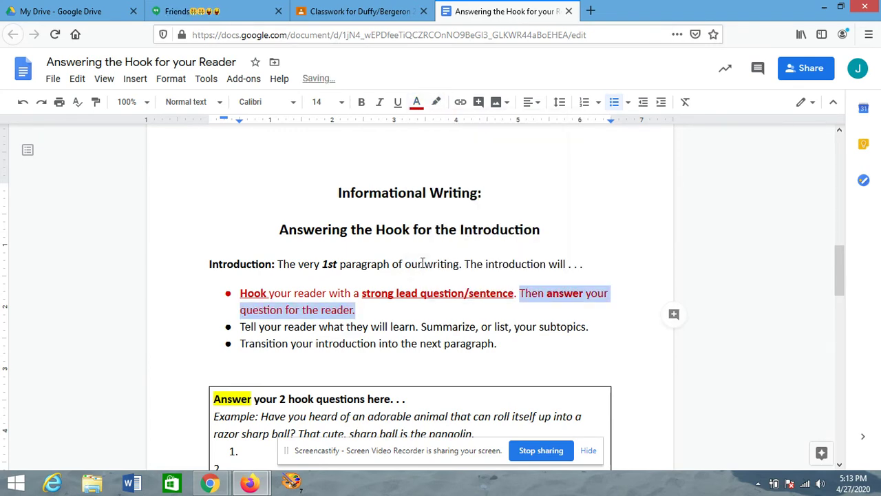
pyautogui.click(380, 305)
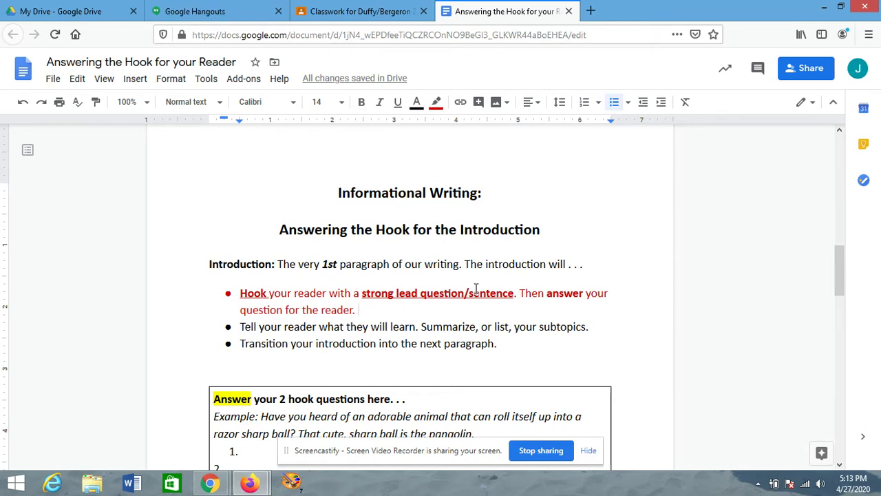
pyautogui.click(520, 353)
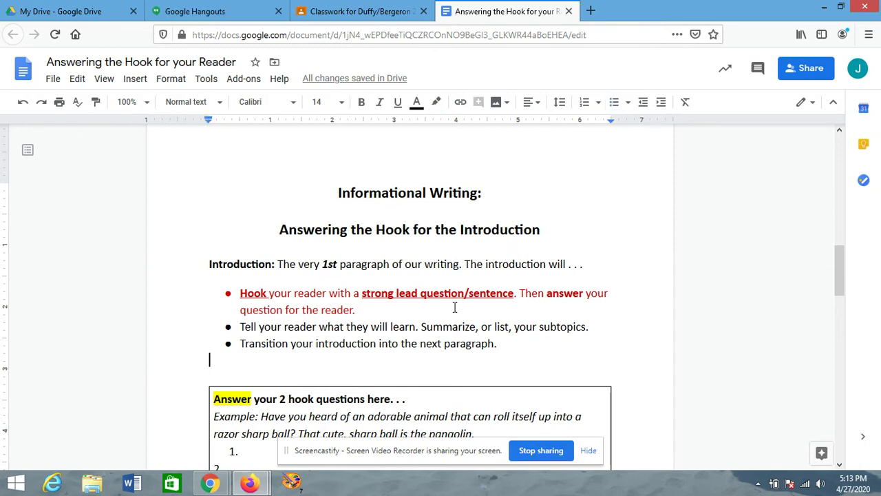
# Delete 'That cute, sharp ball is the pangolin.' from the example answer.
pyautogui.scroll(-2, 460, 318)
pyautogui.scroll(-3, 462, 323)
pyautogui.scroll(2, 400, 326)
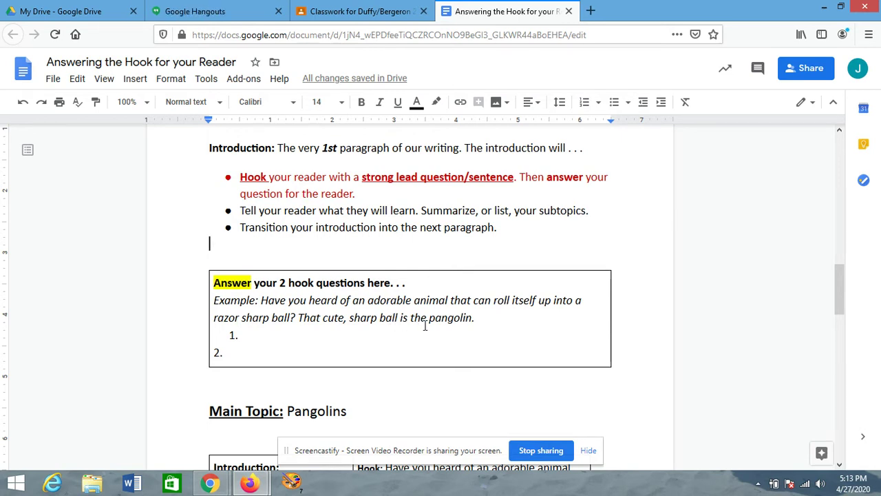
pyautogui.moveTo(477, 318); pyautogui.dragTo(298, 319)
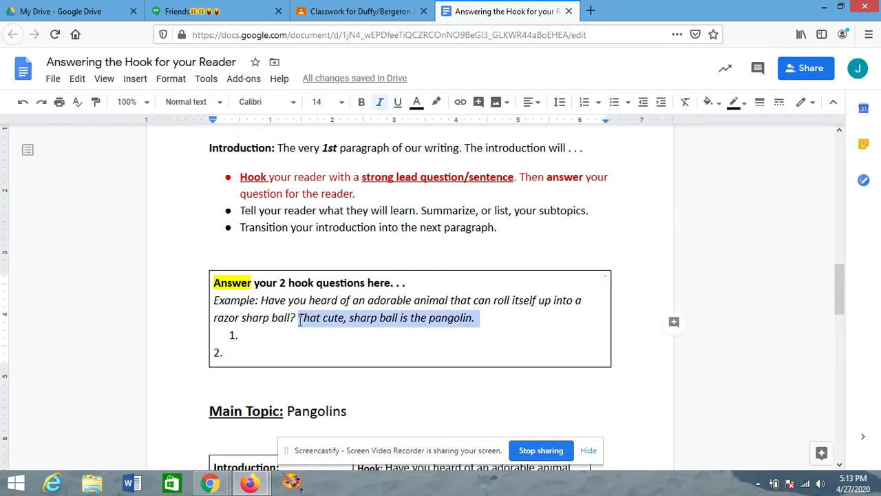
pyautogui.press('BackSpace')
# Reselect the Hook bullet's red sentence, then place the cursor after 'ball?' in the example.
pyautogui.scroll(1, 358, 330)
pyautogui.scroll(-1, 385, 338)
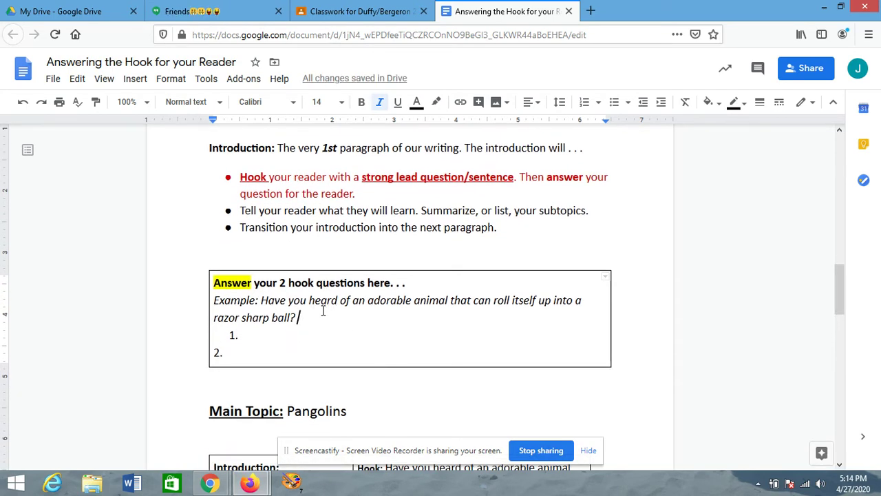
pyautogui.moveTo(240, 177); pyautogui.dragTo(360, 193)
pyautogui.click(519, 177)
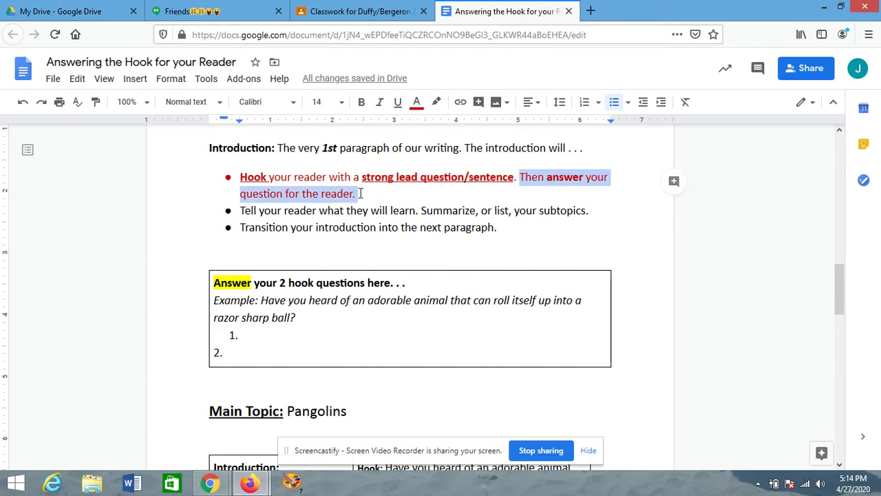
pyautogui.click(314, 316)
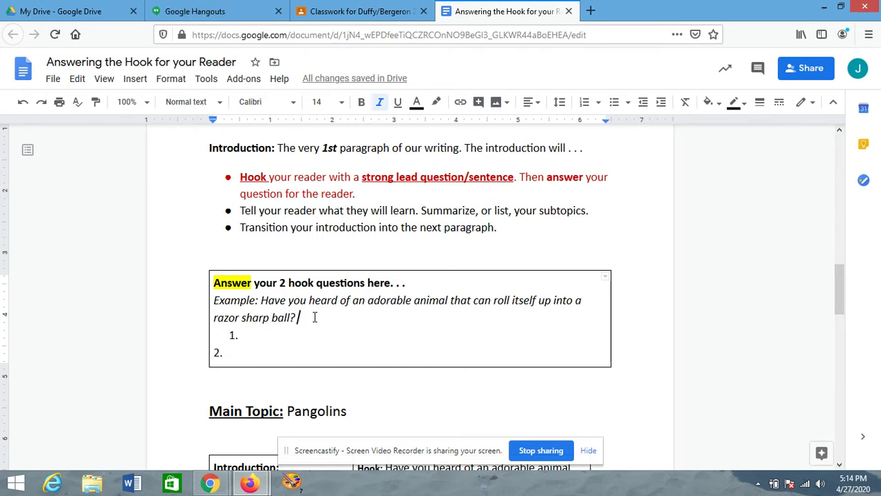
# Type the answer 'The pangolin.' after the example question, correcting the misspelling.
pyautogui.write('The pan')
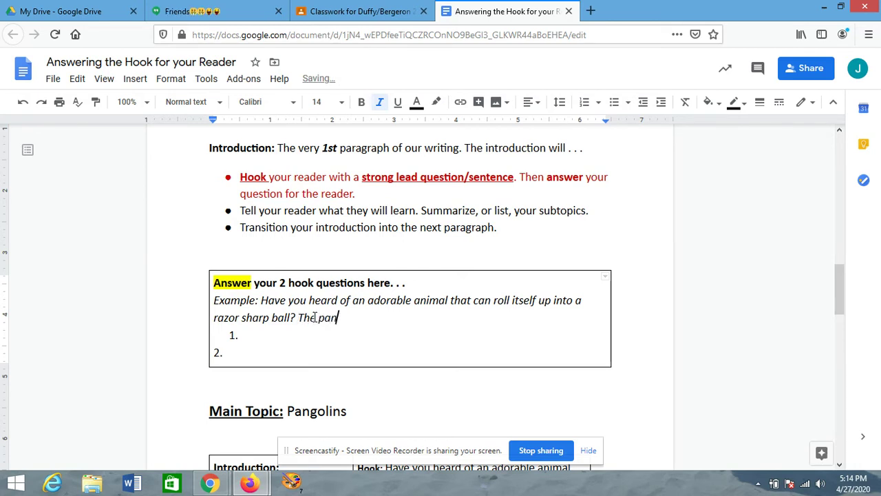
pyautogui.write('glolin')
pyautogui.press('BackSpace')
pyautogui.press('BackSpace')
pyautogui.press('BackSpace')
pyautogui.press('BackSpace')
pyautogui.press('BackSpace')
pyautogui.write('olin.')
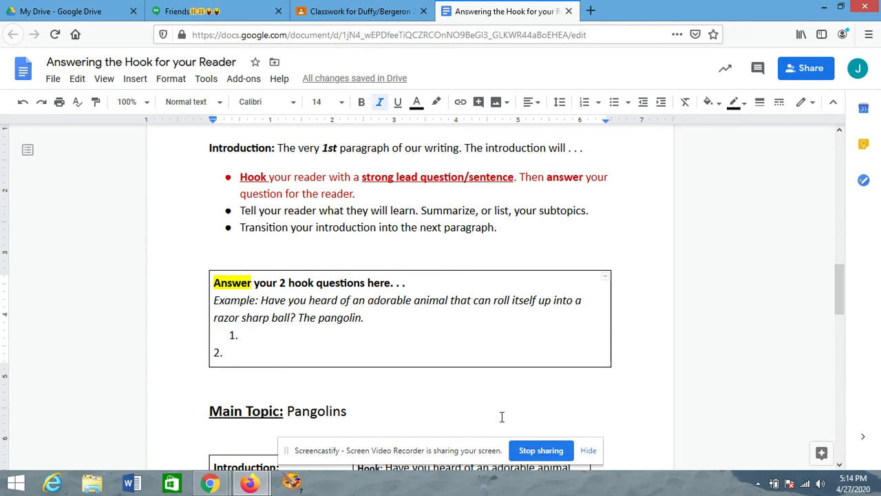
# Replace the opening 'The' with the lead-in 'Well, that antimal is'.
pyautogui.moveTo(389, 321); pyautogui.dragTo(299, 317)
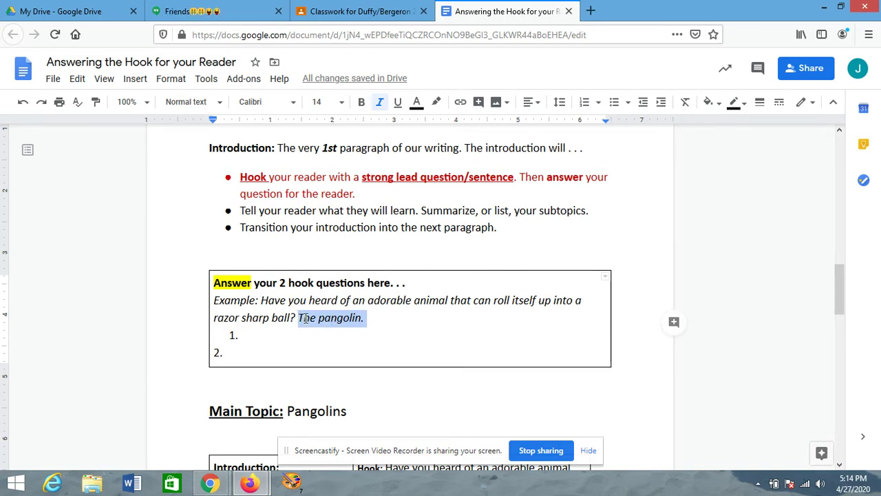
pyautogui.click(298, 318)
pyautogui.press('Delete')
pyautogui.write('T')
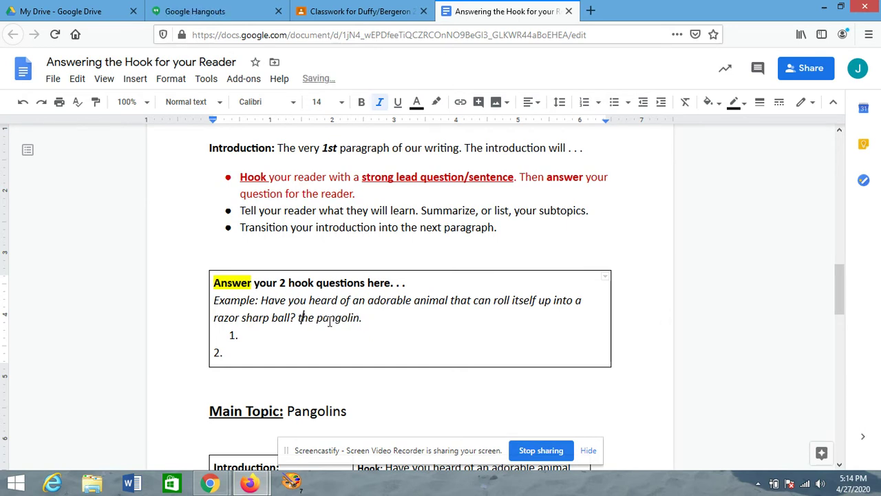
pyautogui.press('BackSpace')
pyautogui.write('We')
pyautogui.write('ll, that ant')
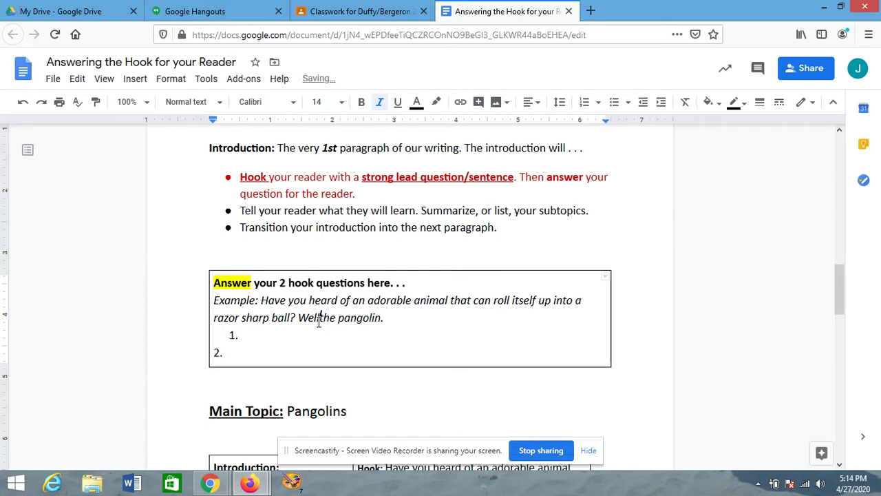
pyautogui.write('imal is')
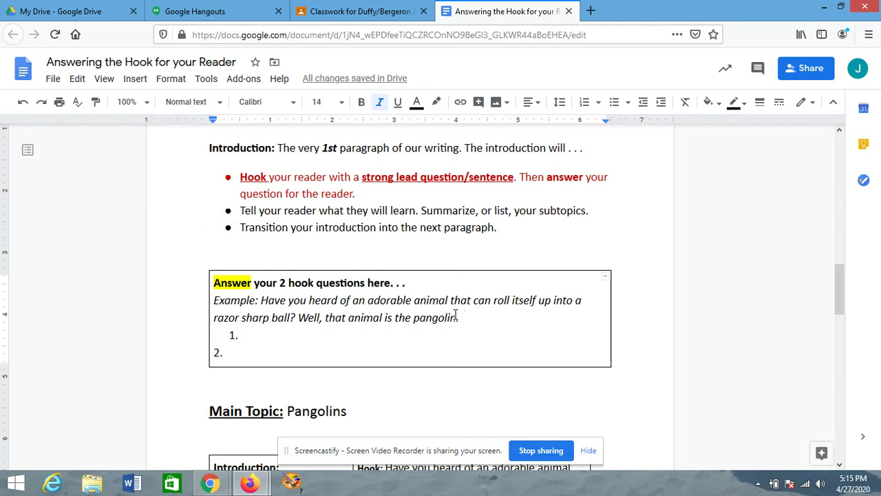
# Replace the answer with 'That animal is the pangolin.'.
pyautogui.moveTo(455, 321); pyautogui.dragTo(301, 321)
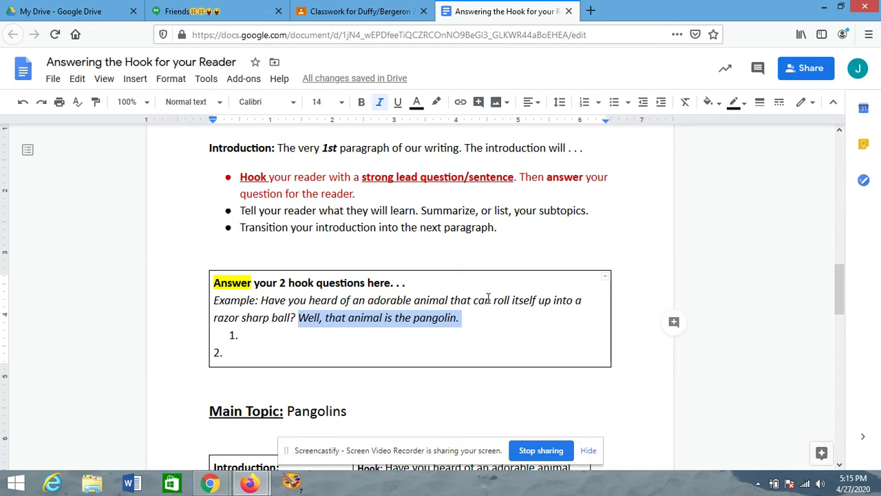
pyautogui.write('That animal ')
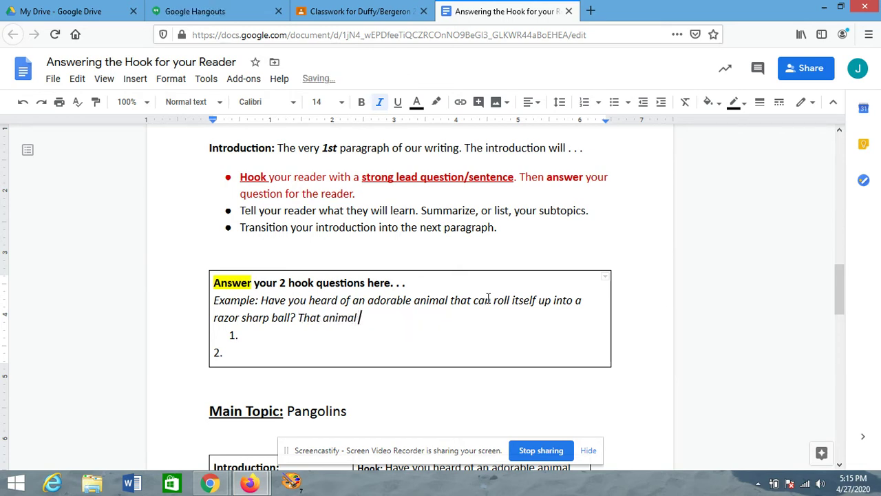
pyautogui.write('is the pangolin.')
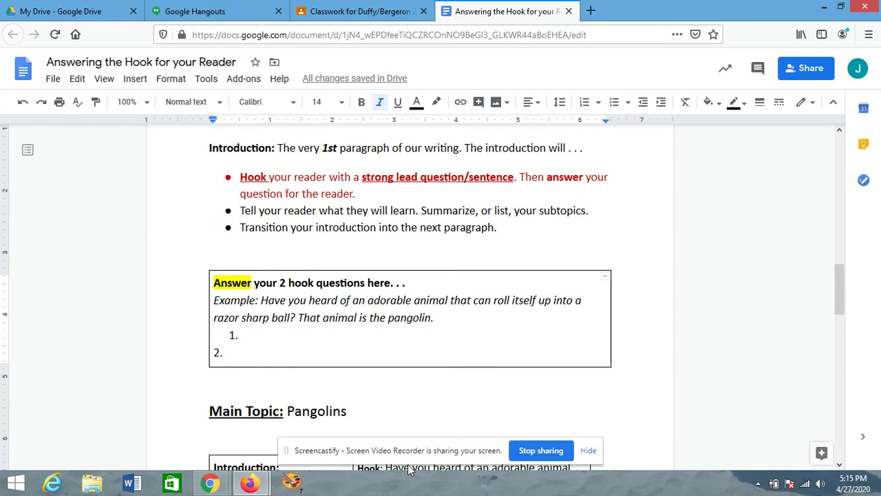
pyautogui.moveTo(441, 317)
pyautogui.mouseDown()
pyautogui.moveTo(294, 317)
pyautogui.moveTo(395, 334)
pyautogui.moveTo(445, 317)
pyautogui.moveTo(435, 318)
pyautogui.mouseUp()
pyautogui.click(336, 317)
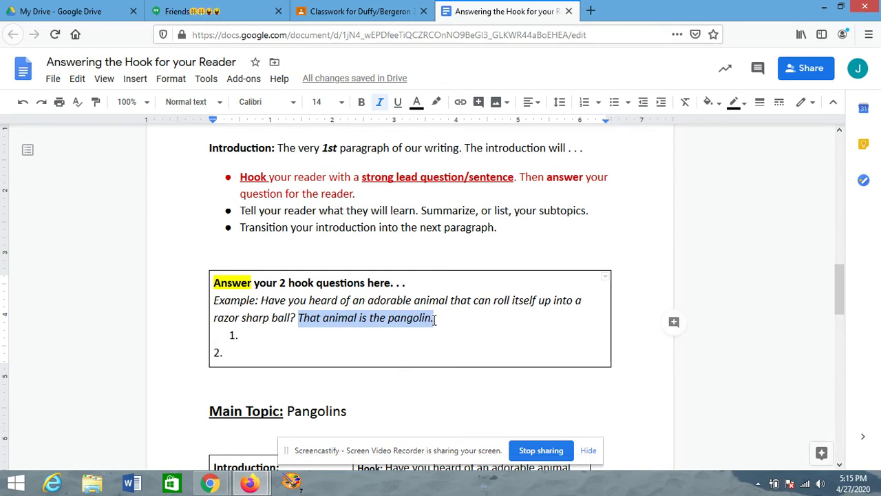
# Change the answer's wording to 'That cute, sharp ball is the pangolin.'.
pyautogui.click(387, 316)
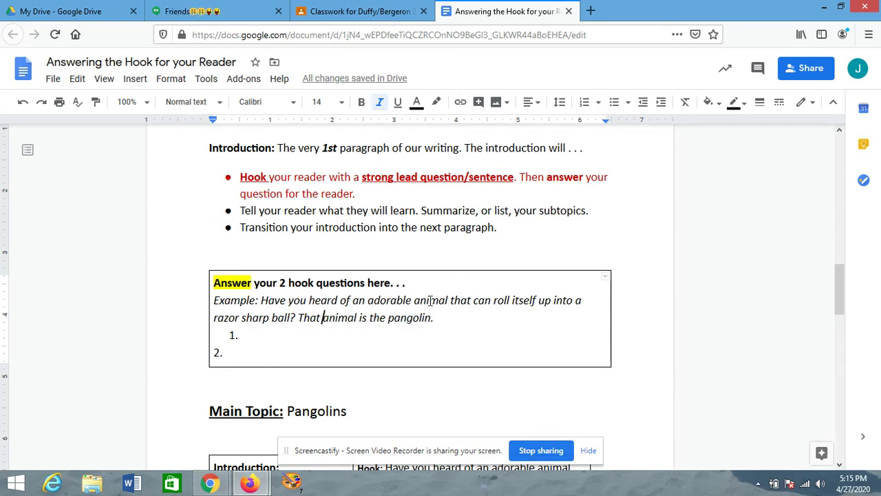
pyautogui.write('cute, adorab')
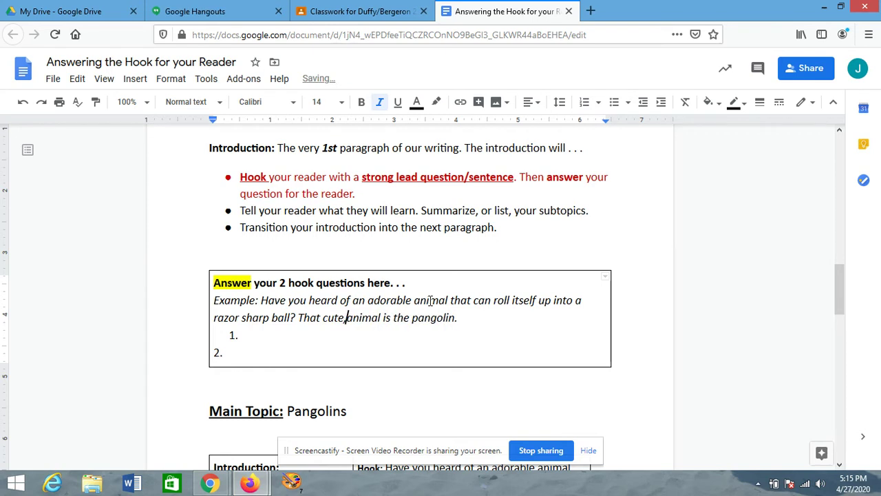
pyautogui.write('le')
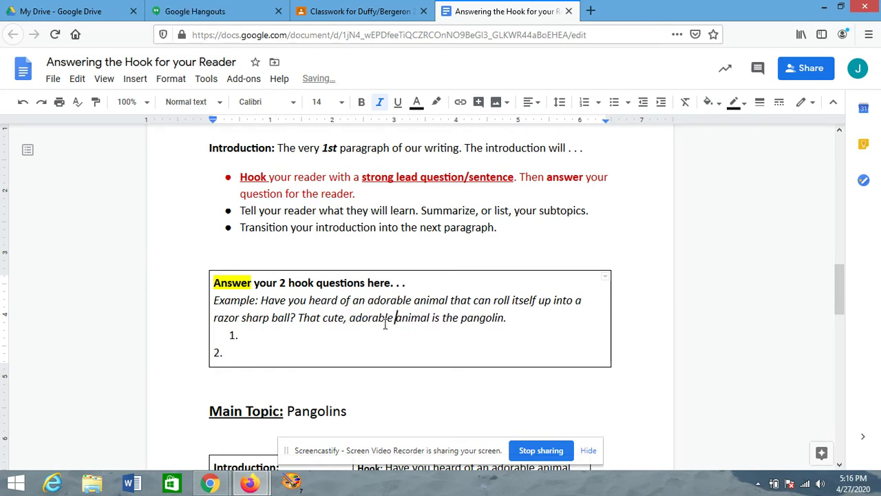
pyautogui.press('BackSpace')
pyautogui.press('BackSpace')
pyautogui.press('BackSpace')
pyautogui.press('BackSpace')
pyautogui.press('BackSpace')
pyautogui.press('BackSpace')
pyautogui.press('BackSpace')
pyautogui.press('BackSpace')
pyautogui.press('BackSpace')
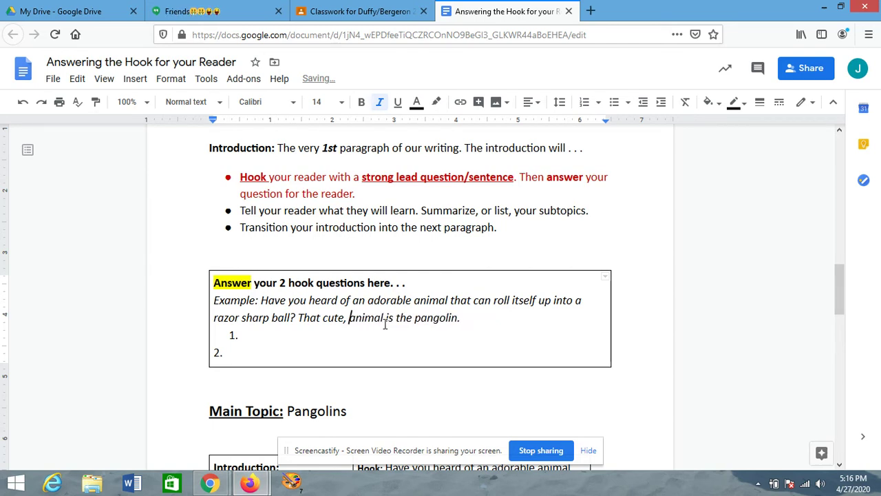
pyautogui.write('shar')
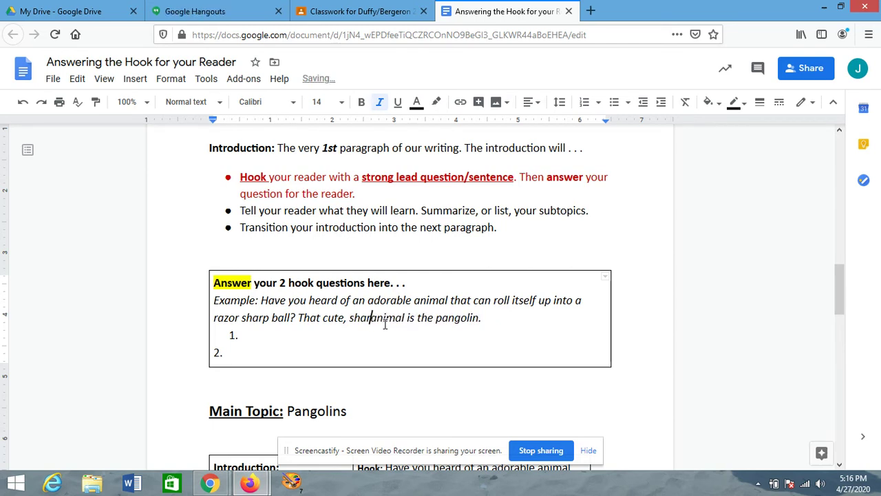
pyautogui.write('p')
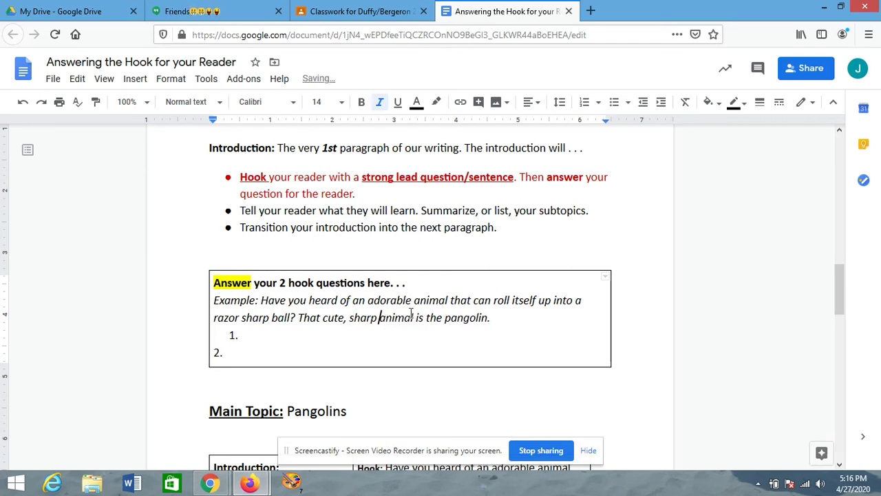
pyautogui.click(411, 315)
pyautogui.press('BackSpace')
pyautogui.press('BackSpace')
pyautogui.press('BackSpace')
pyautogui.press('BackSpace')
pyautogui.press('BackSpace')
pyautogui.press('BackSpace')
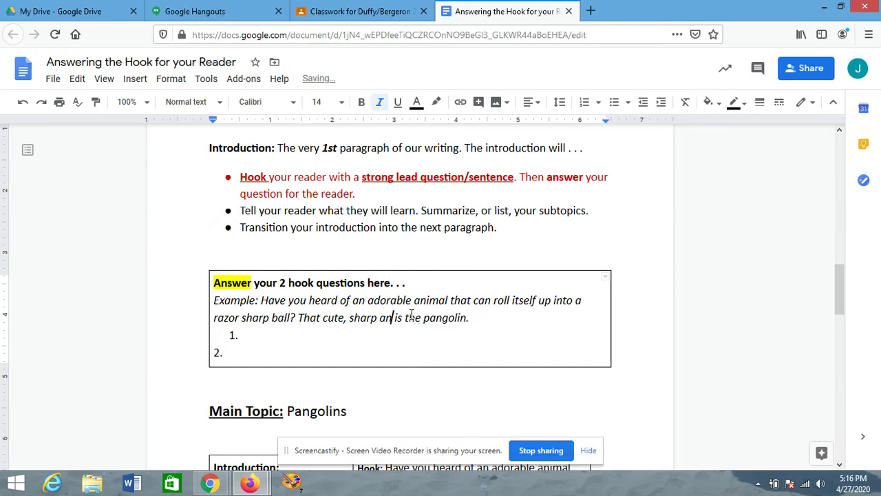
pyautogui.press('BackSpace')
pyautogui.write('ball')
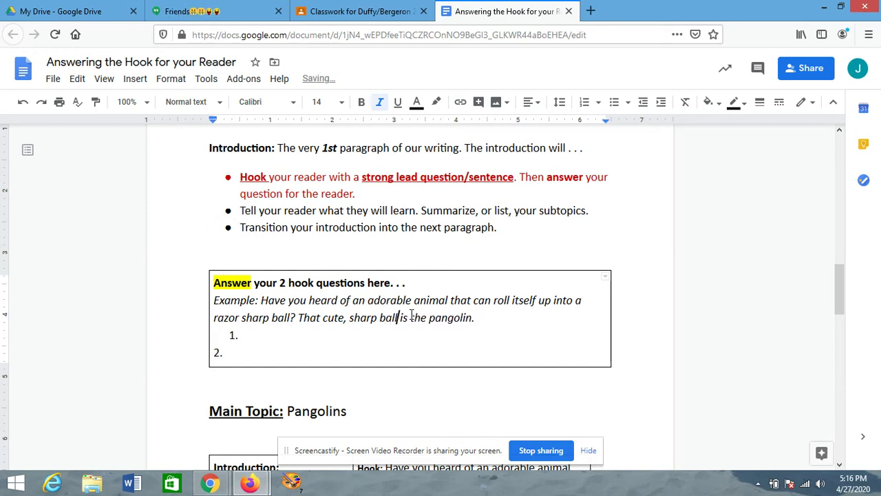